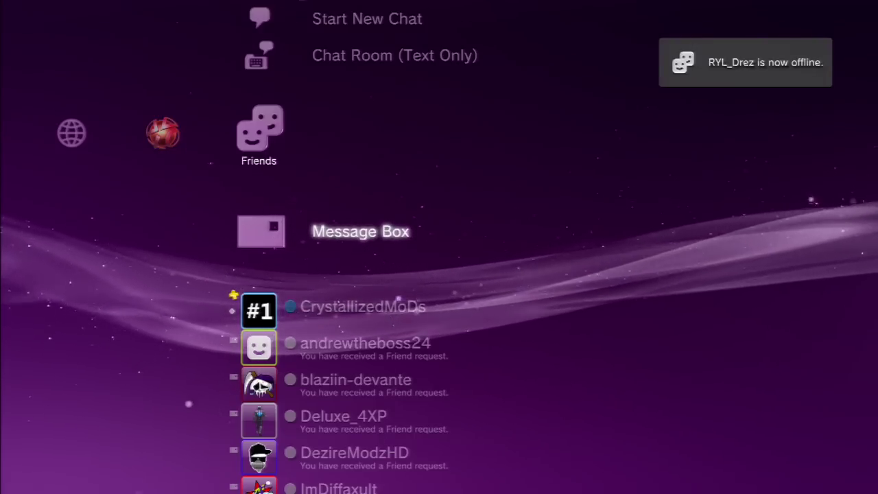
Look through the received friend requests in the Friends list.
key("Left")
key("Right")
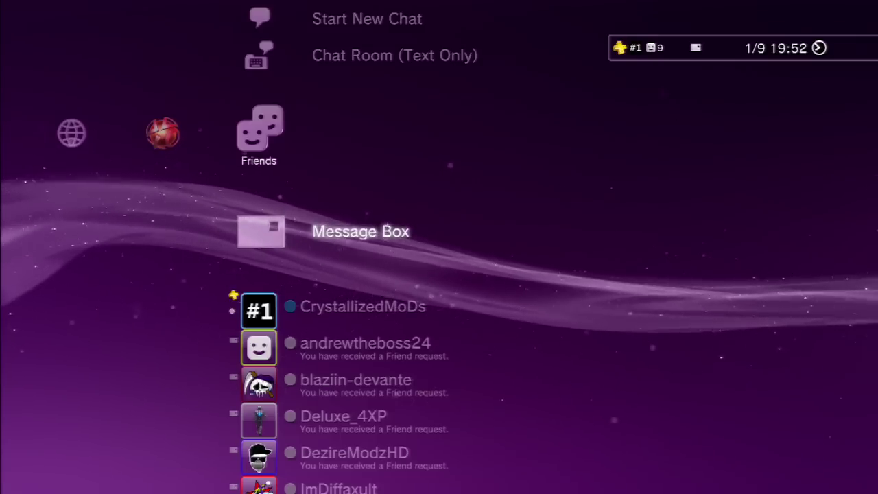
key("Down")
key("Down")
key("Down")
key("Down")
key("Down")
key("Down")
key("Down")
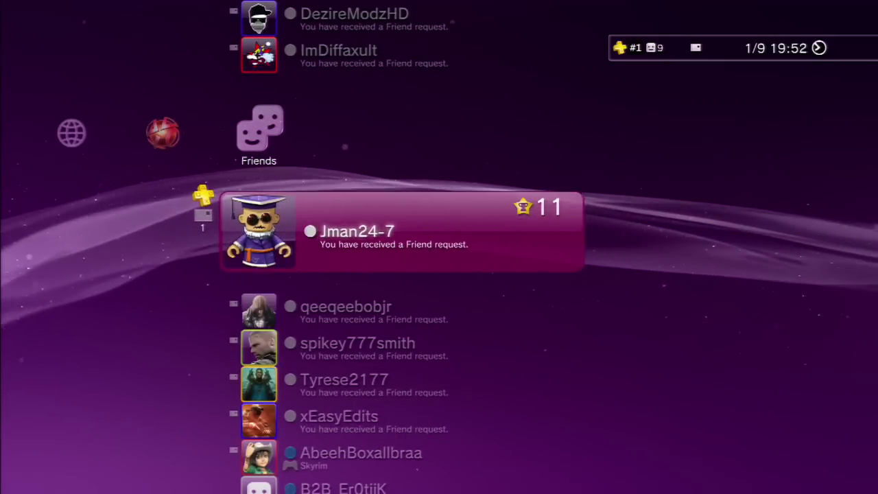
key("Down")
key("Down")
key("Down")
key("Down")
key("Down")
key("Down")
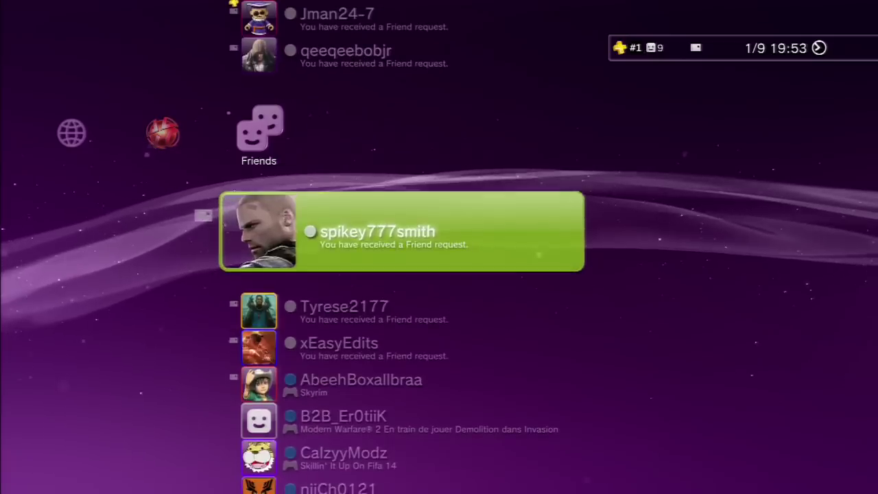
key("Up")
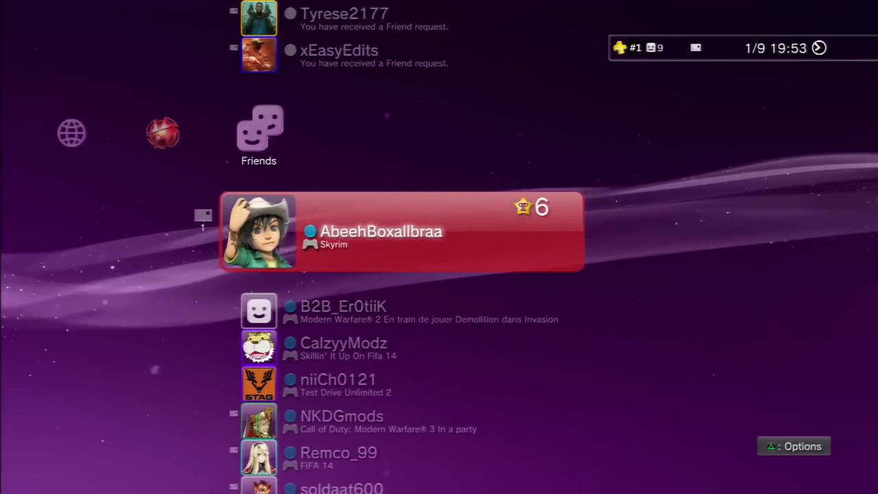
Look through the online friends and the games they are playing in the Friends list.
key("Down")
key("Down")
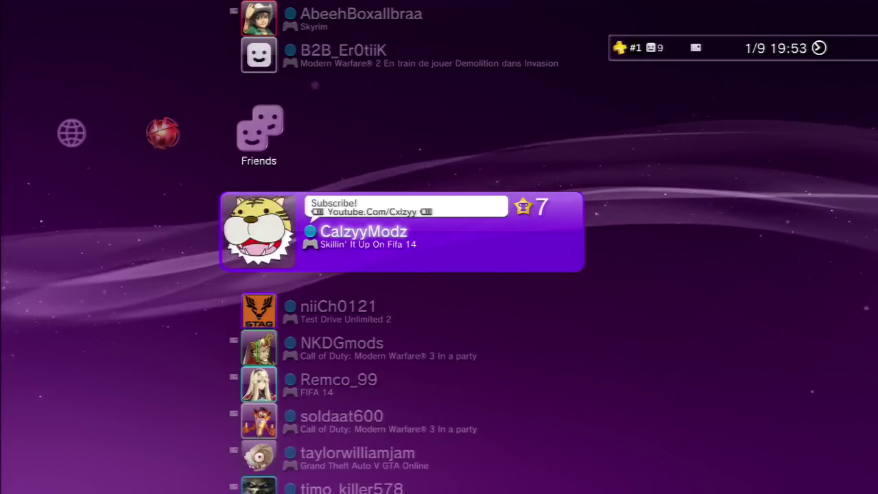
key("Down")
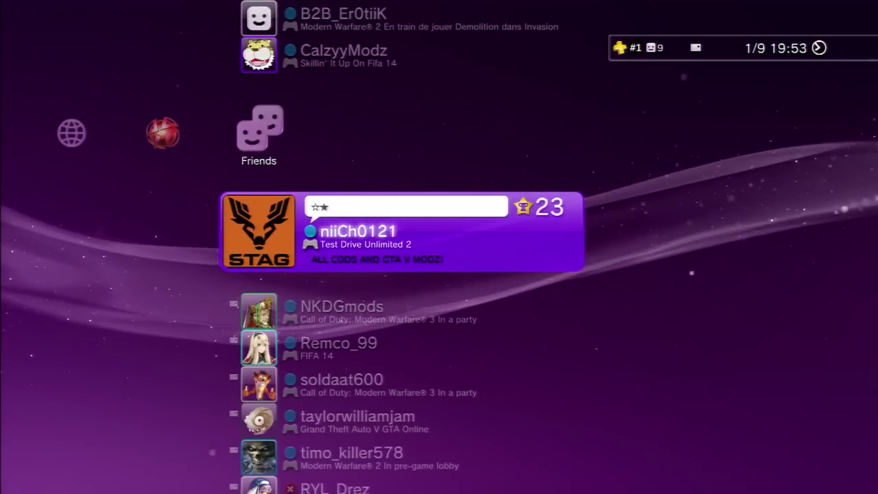
key("Up")
key("Down")
key("Down")
key("Down")
key("Down")
key("Down")
key("Down")
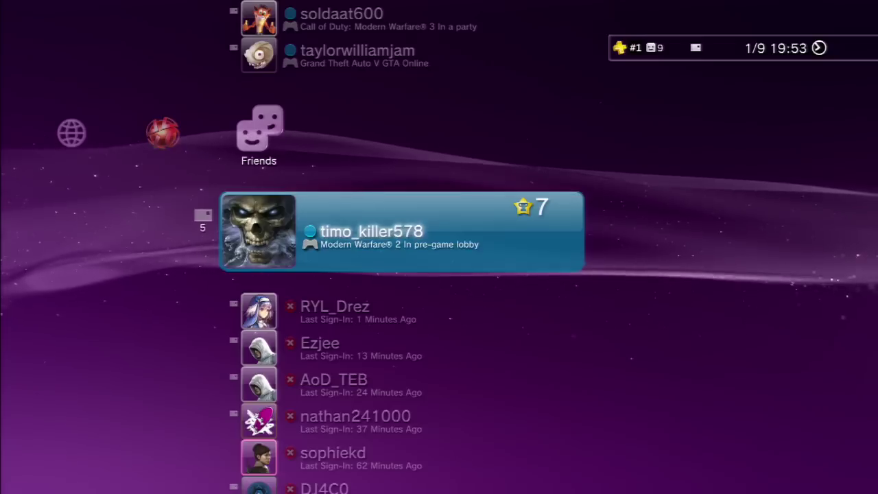
Open the CFW Setup folder in the Game category and highlight Rebug Toolbox.
key("Left")
key("Left")
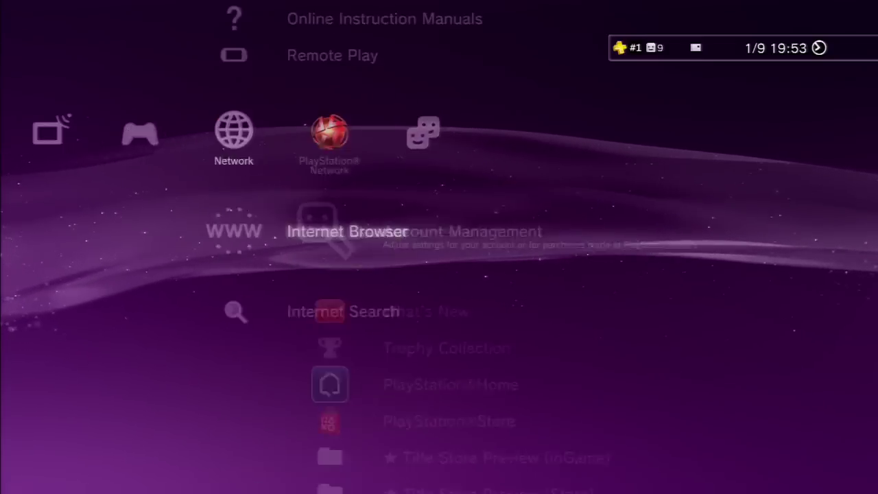
key("Left")
key("Down")
key("Down")
key("Return")
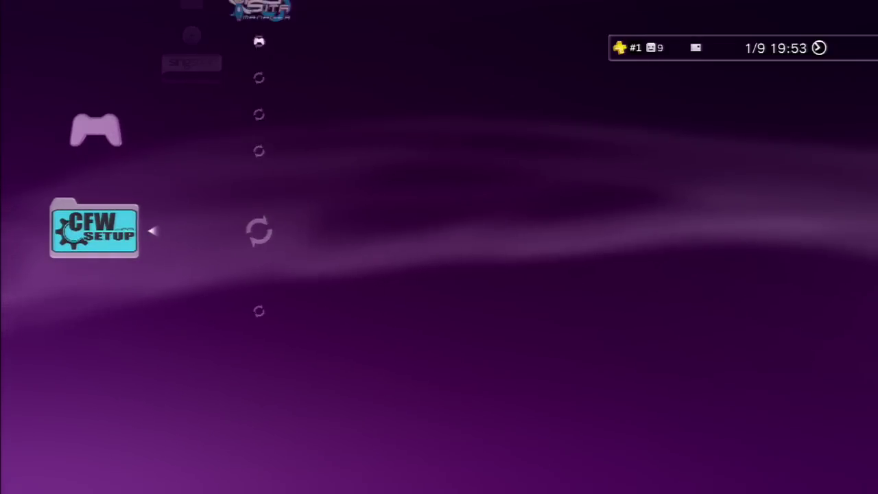
key("Up")
key("Up")
key("Up")
key("Up")
key("Up")
key("Up")
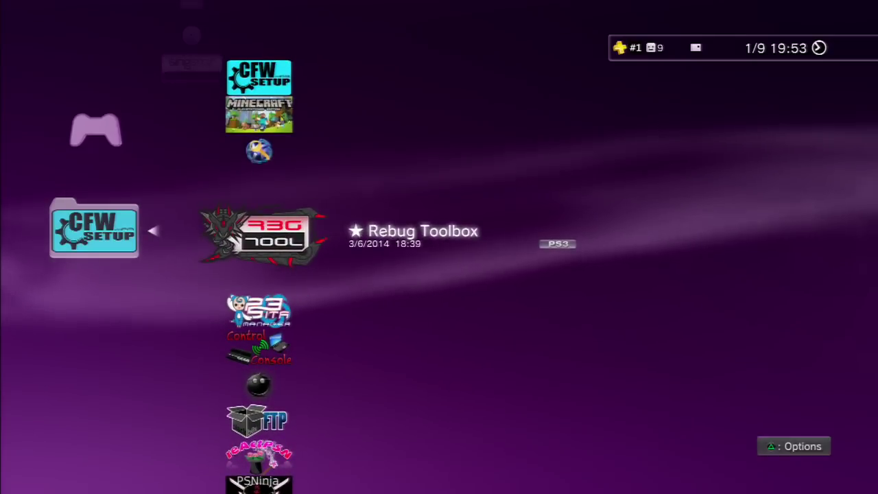
Sign out of PlayStation Network from the Account Management entry.
key("Left")
key("Right")
key("Right")
key("Right")
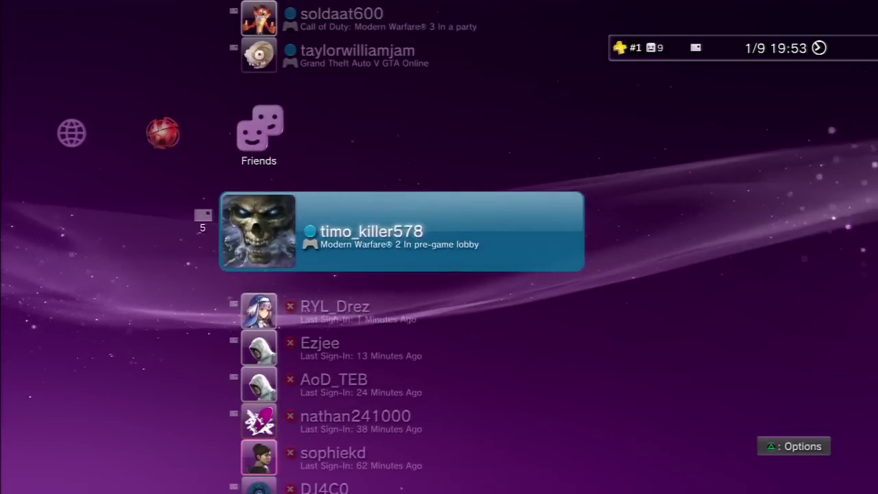
key("Left")
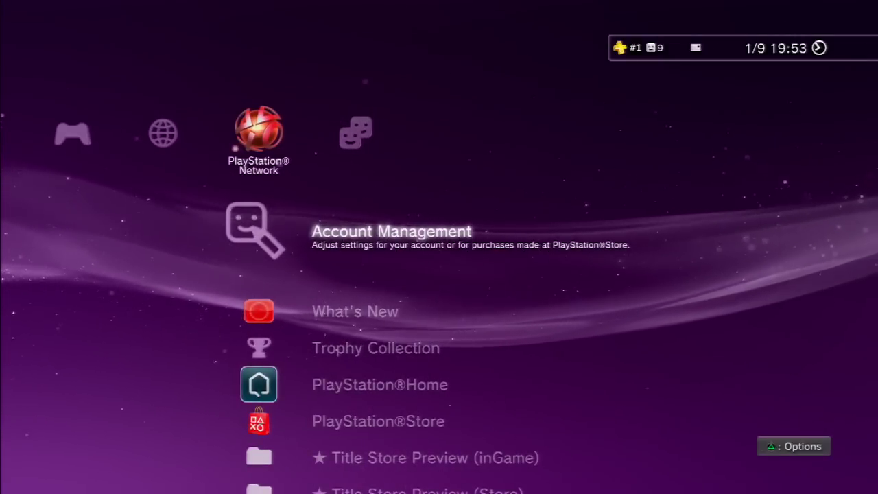
key("Menu")
key("Return")
key("Left")
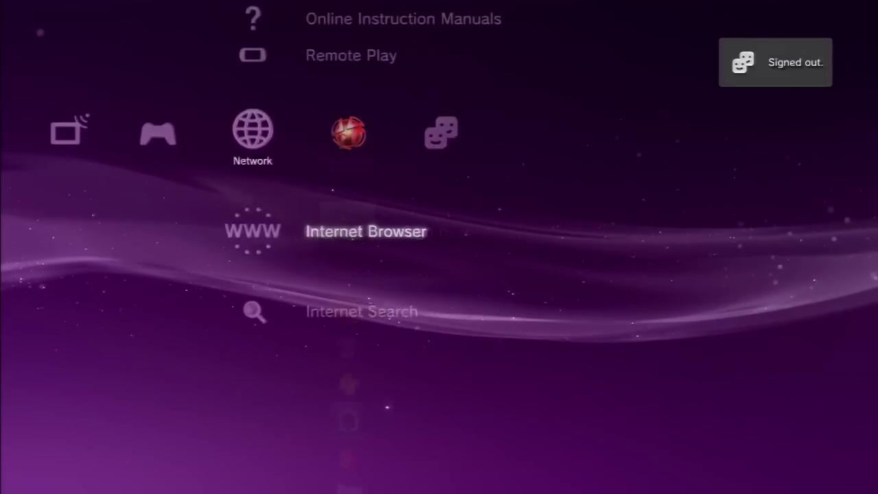
Launch Rebug Toolbox and display its LV1 Patches settings.
key("Left")
key("Return")
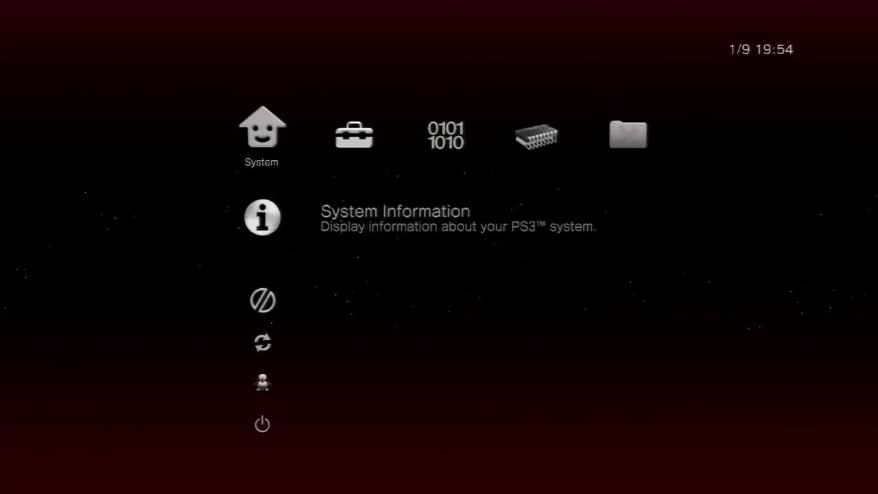
key("Right")
key("Right")
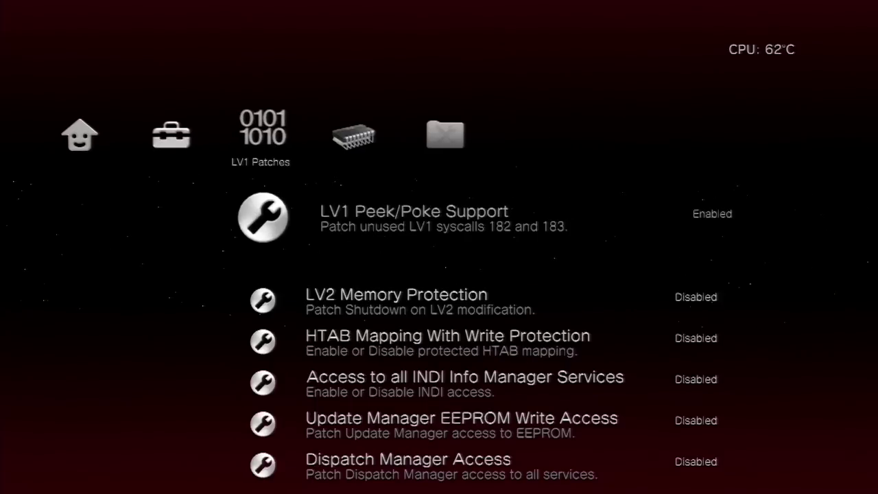
Look over the toolbox categories next to LV1 Patches and quit Rebug Toolbox.
key("Right")
key("Left")
key("Left")
key("Left")
key("Right")
key("Right")
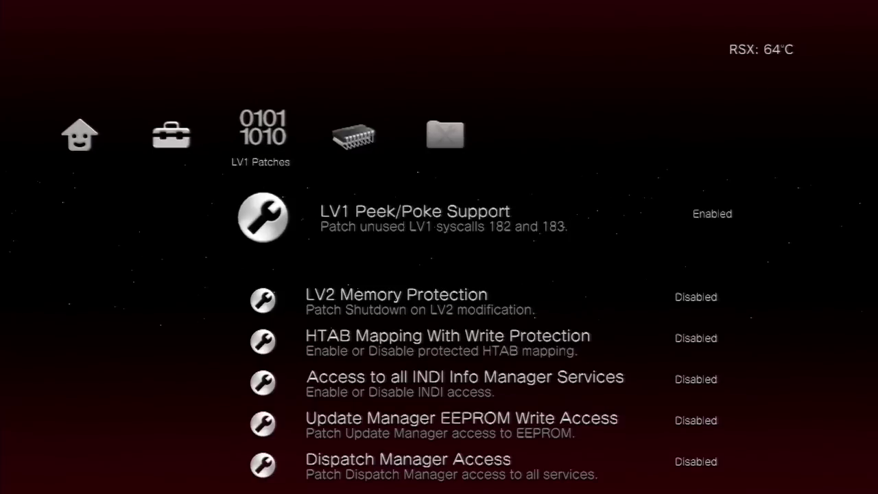
key("Escape")
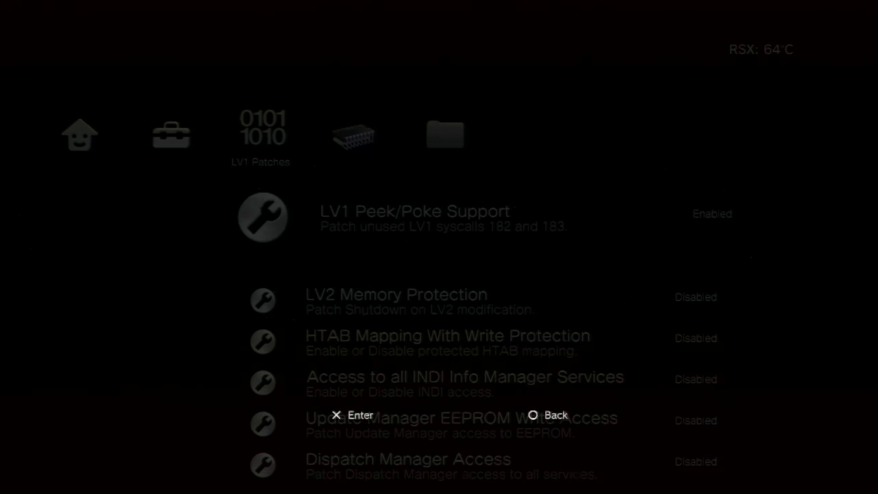
key("Escape")
key("Escape")
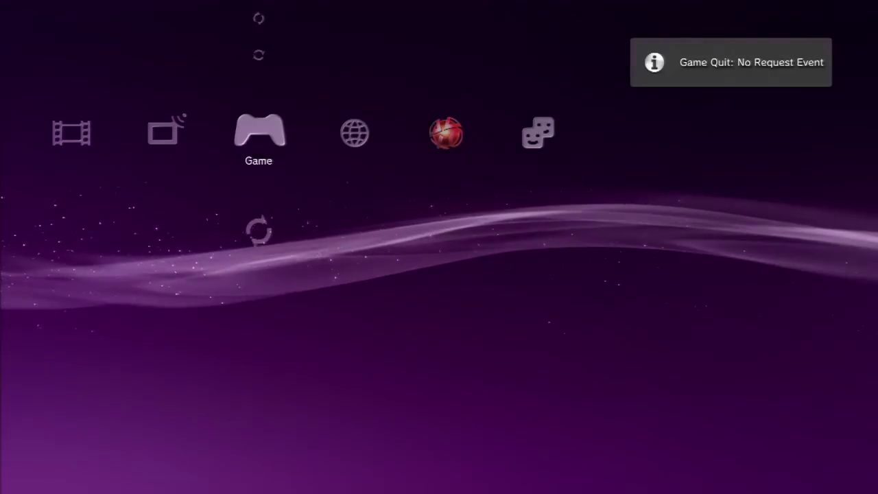
Check the sign-in status in the PlayStation Network category and return to the Game category.
key("Right")
key("Right")
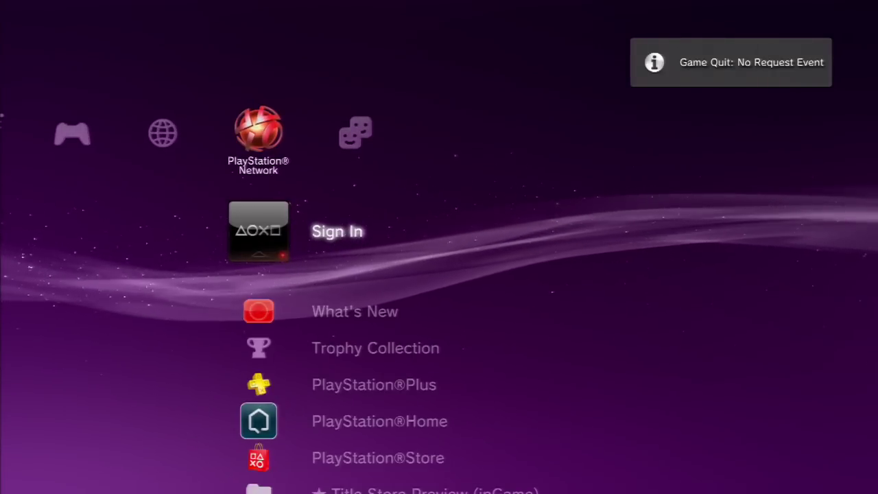
key("Left")
key("Left")
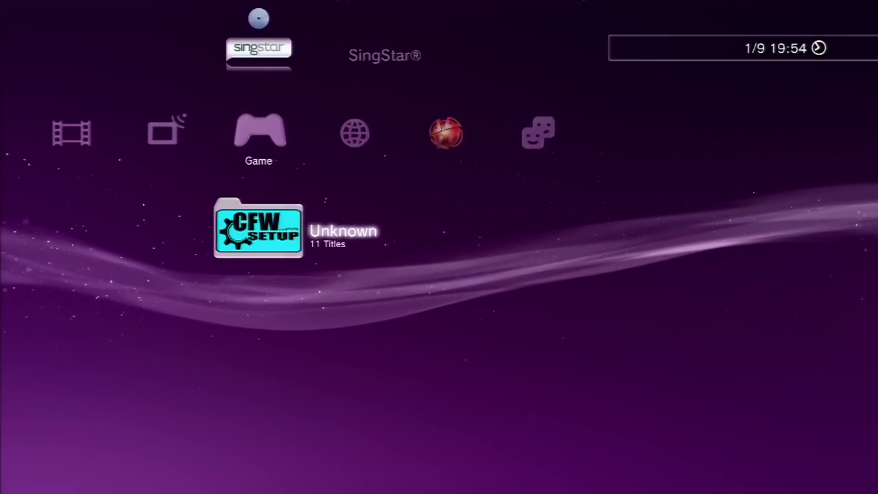
Launch PSNinja from the CFW Setup folder.
key("Return")
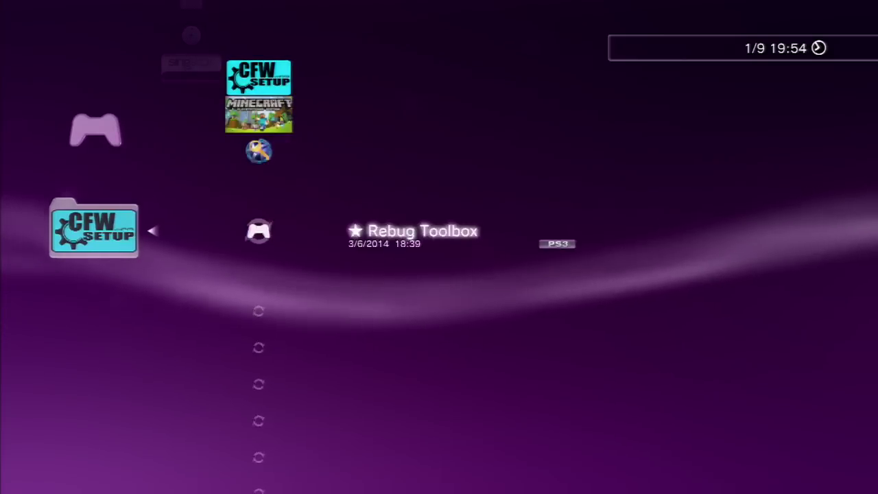
key("Down")
key("Down")
key("Down")
key("Down")
key("Down")
key("Down")
key("Down")
key("Down")
key("Up")
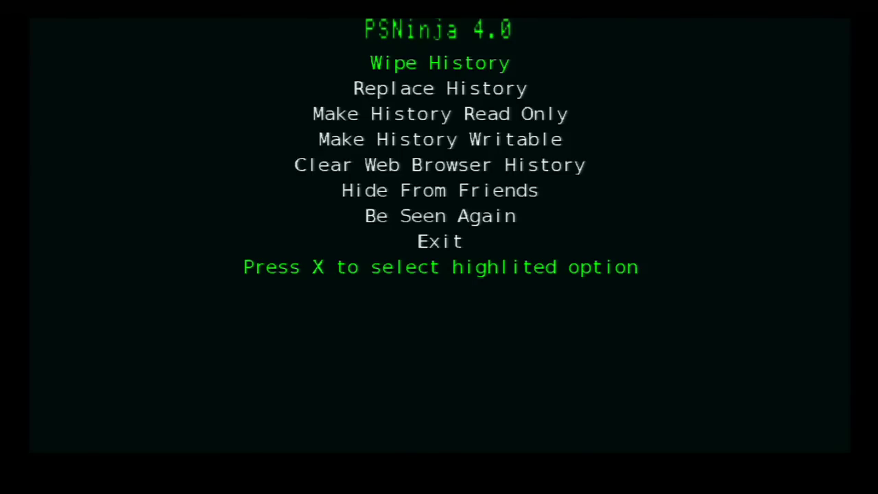
Wipe the console history and replace it.
key("Return")
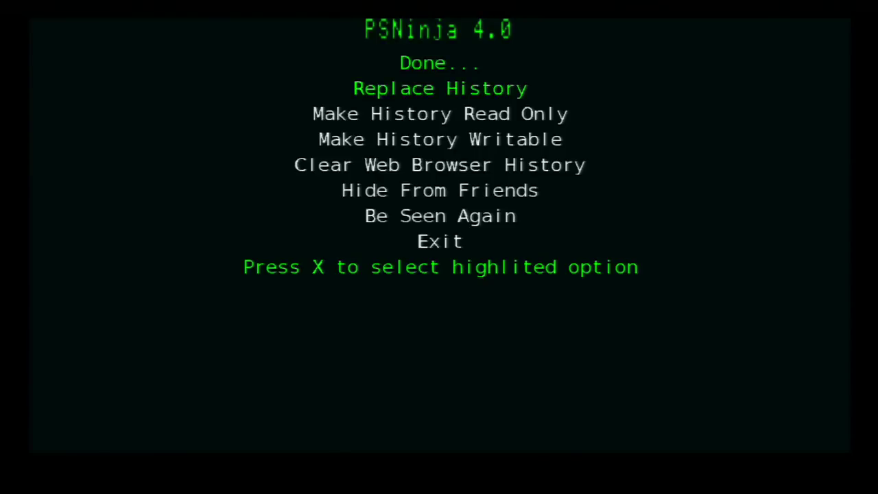
key("Return")
Make the history read only.
key("Down")
key("Return")
Look over the remaining history, web browser and friend visibility options in PSNinja.
key("Down")
key("Down")
key("Down")
key("Up")
key("Up")
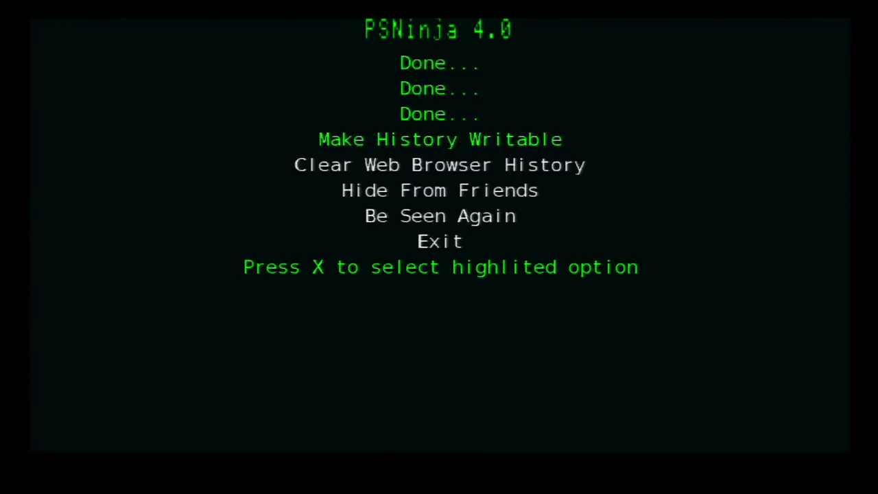
key("Down")
key("Up")
key("Down")
key("Down")
key("Down")
key("Down")
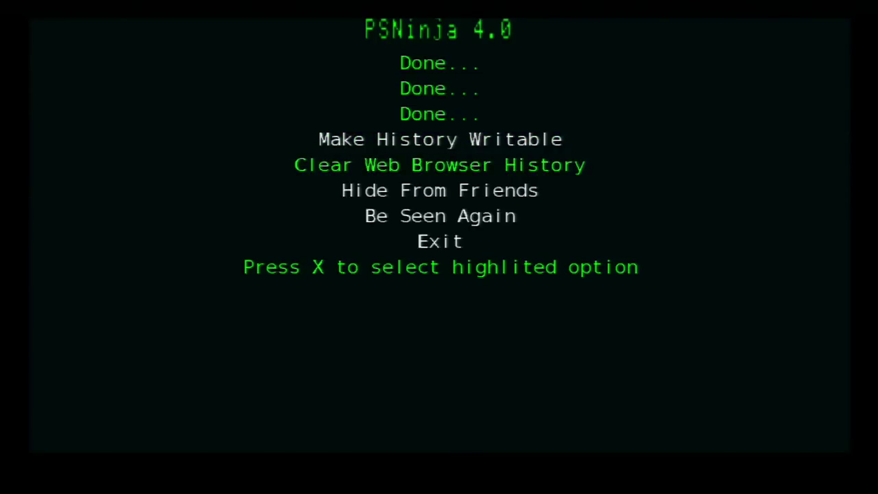